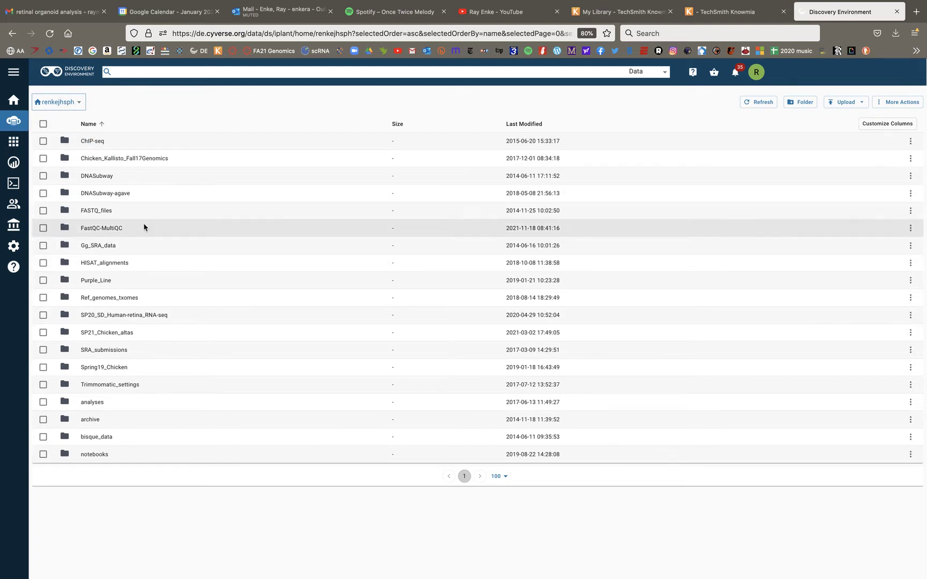
- Navigate HISAT_alignments > Demo-human_retina_HISAT2 > Top_level in the Data view
left_click(112, 263)
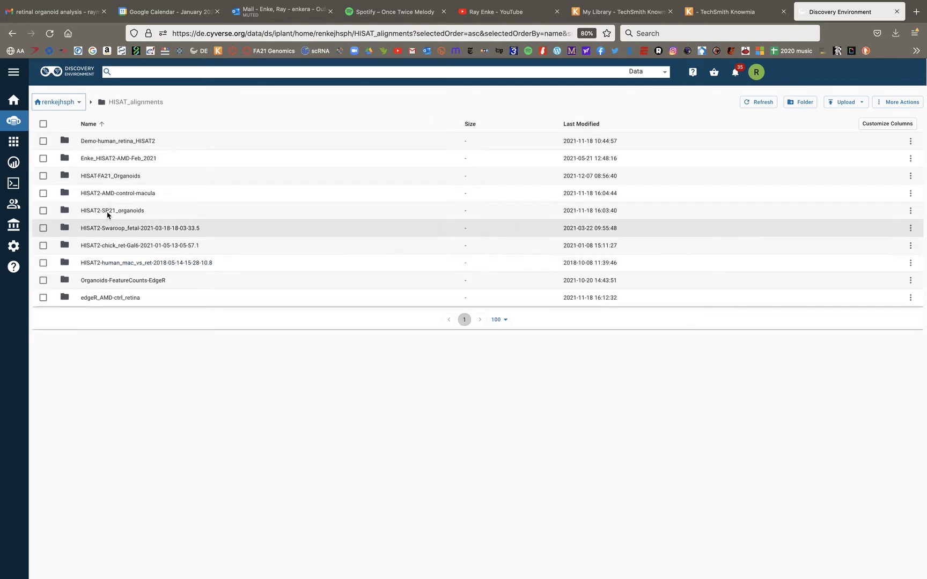
left_click(109, 142)
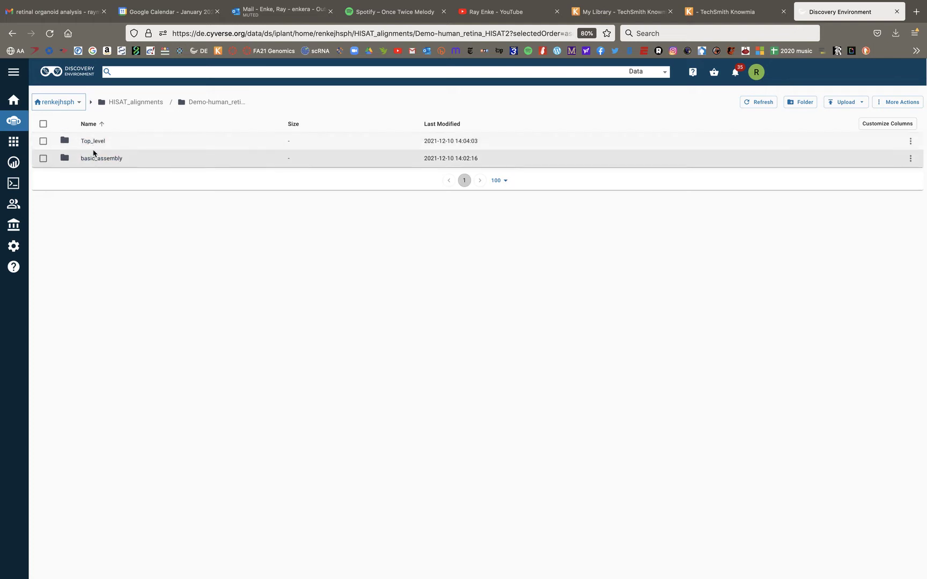
left_click(93, 142)
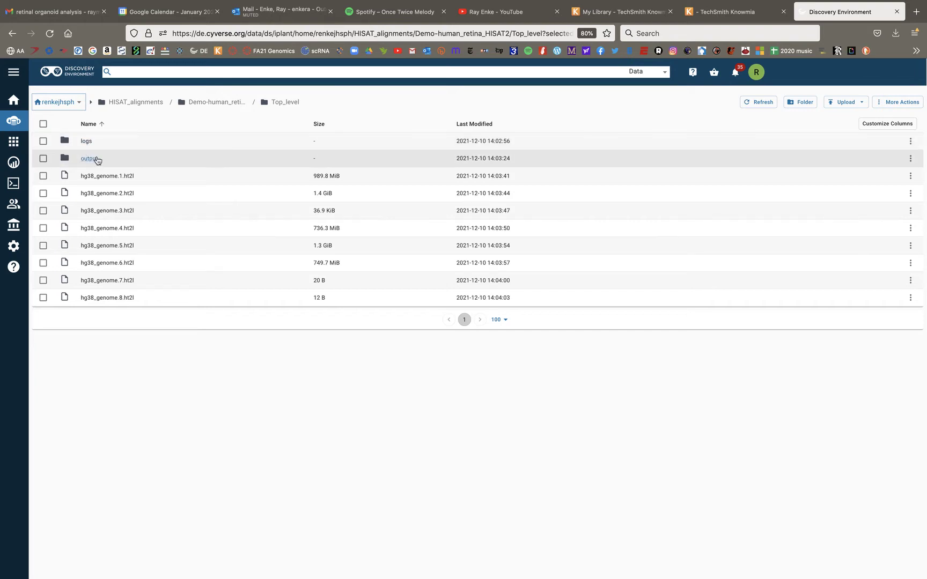
- Open the output folder to list the D0-1, D0-2 and D0-3 sorted BAM and BAI files
left_click(89, 159)
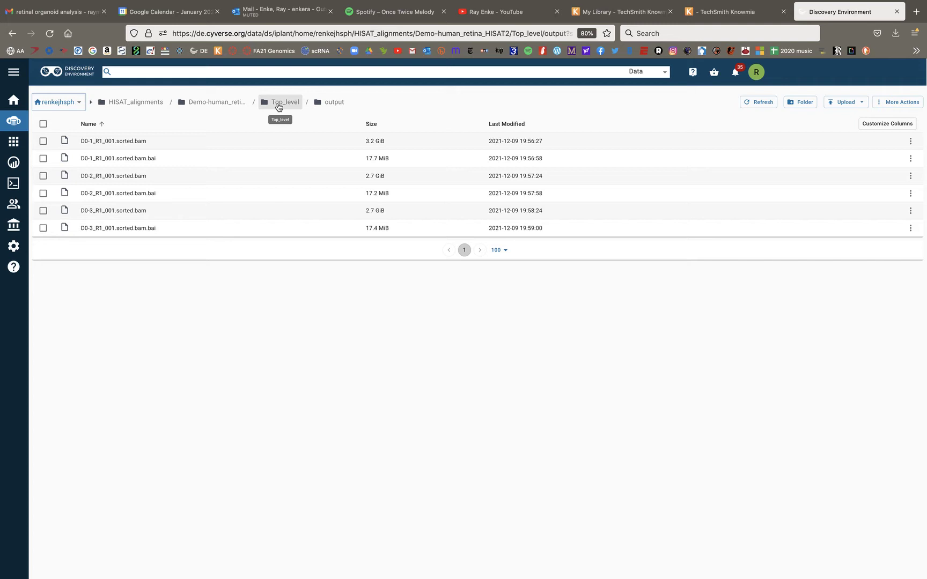
- Return via the breadcrumbs through Top_level to the Demo-human_retina_HISAT2 folder
left_click(279, 103)
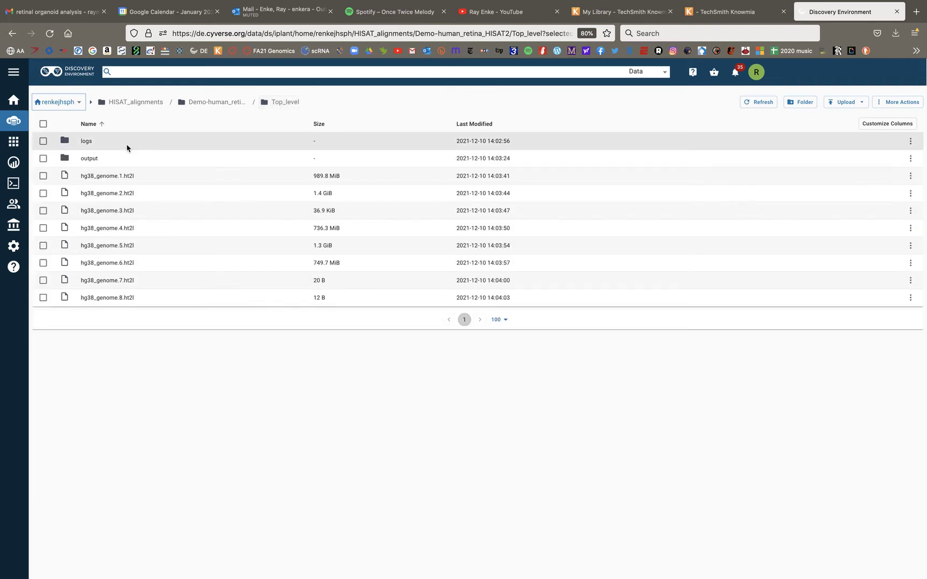
left_click(43, 158)
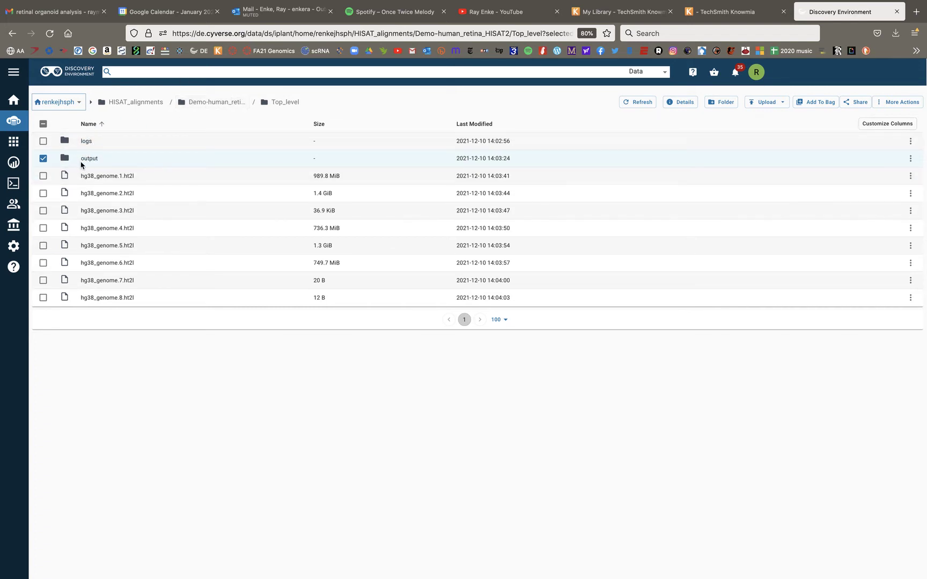
left_click(215, 103)
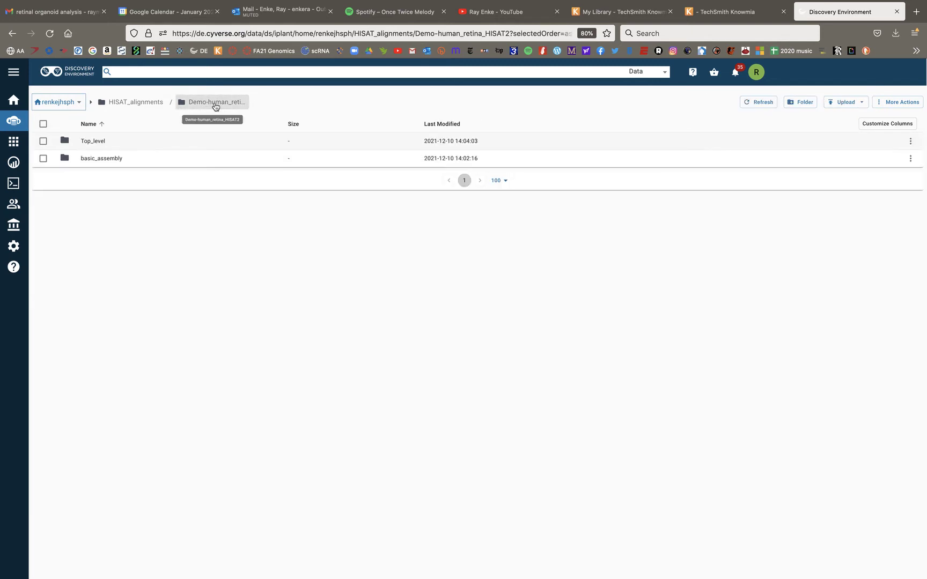
left_click(43, 142)
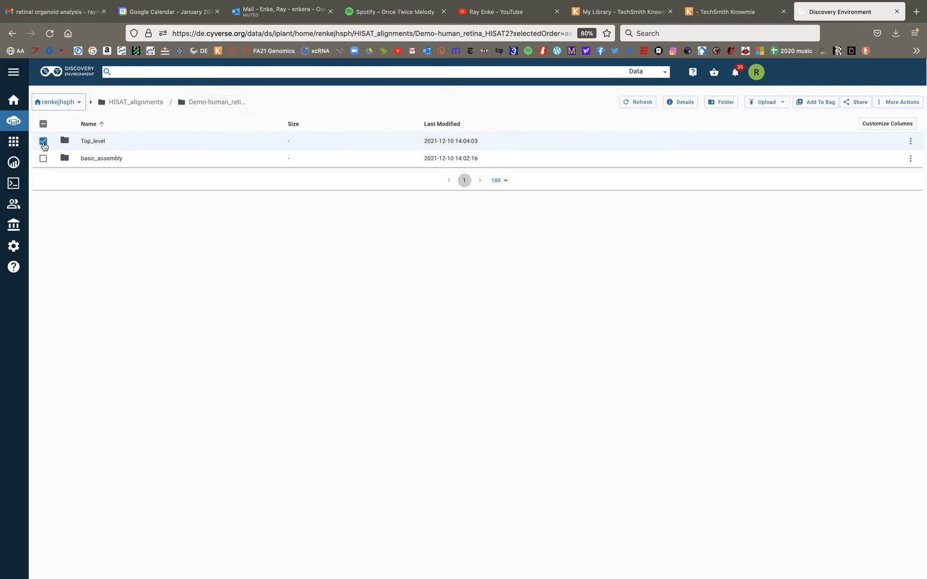
left_click(91, 143)
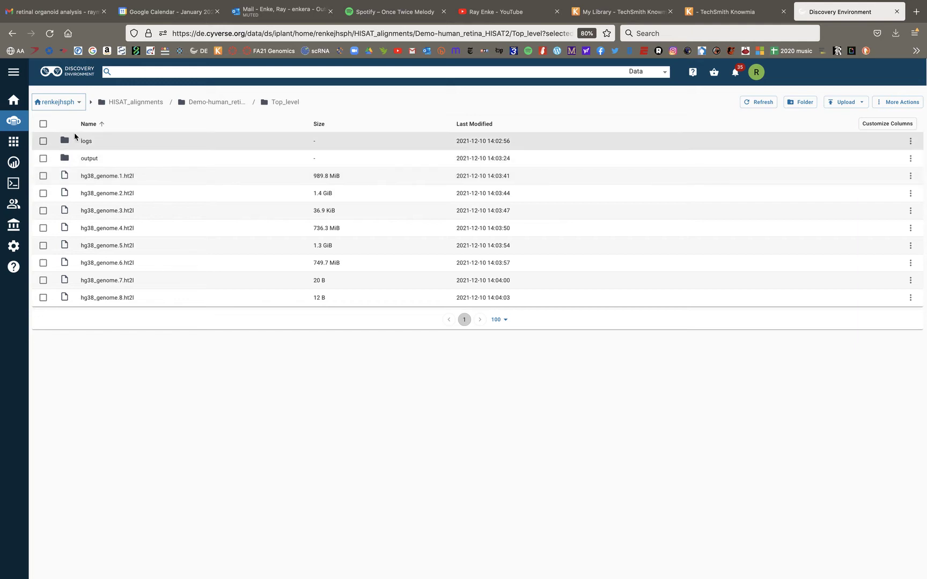
left_click(224, 104)
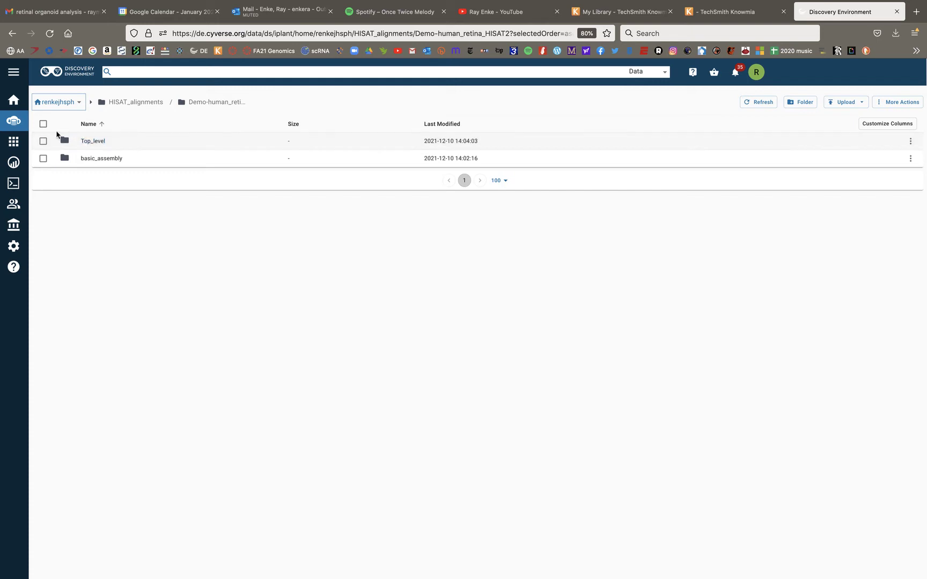
- Search the apps for 'multiqc' and open the Multiqc 1.11 launch form
left_click(13, 142)
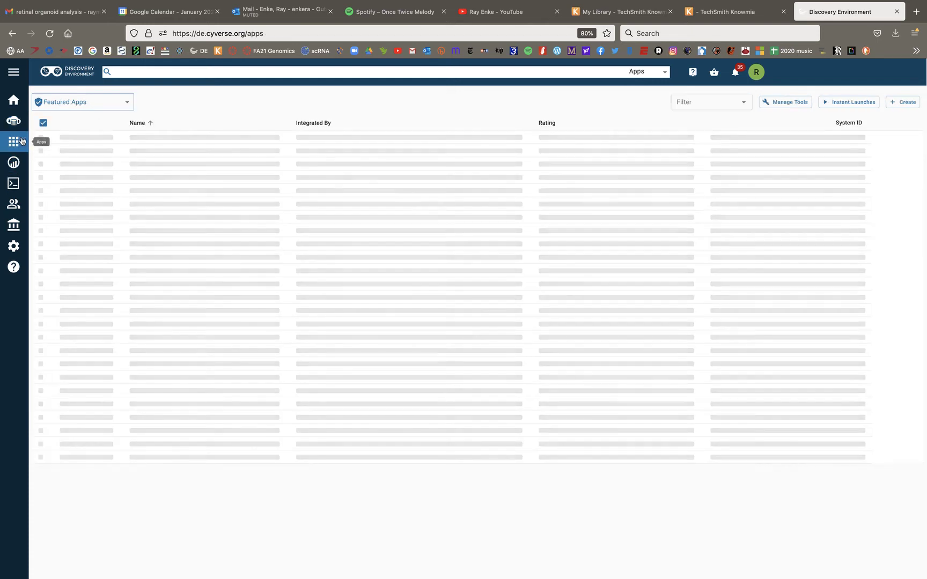
left_click(143, 73)
type("multiqc")
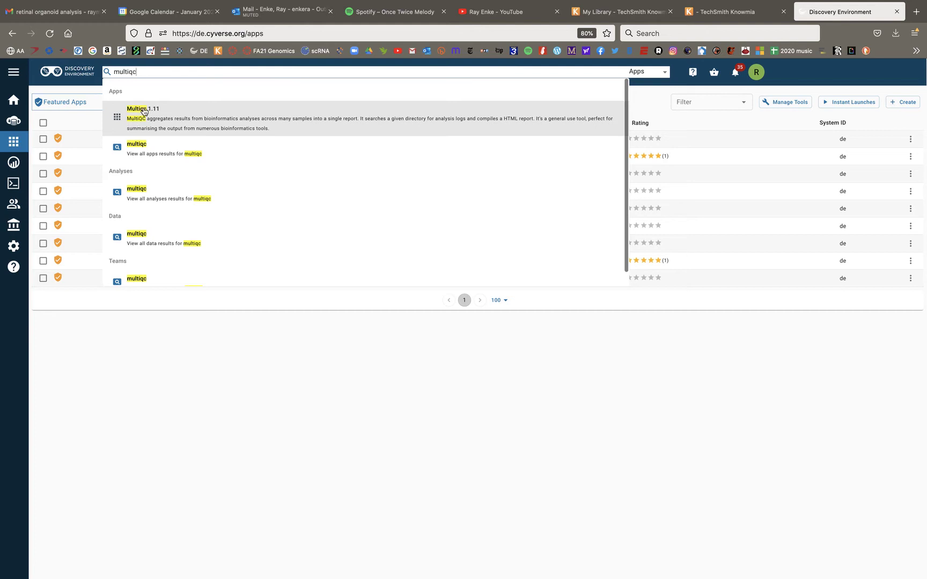
left_click(143, 113)
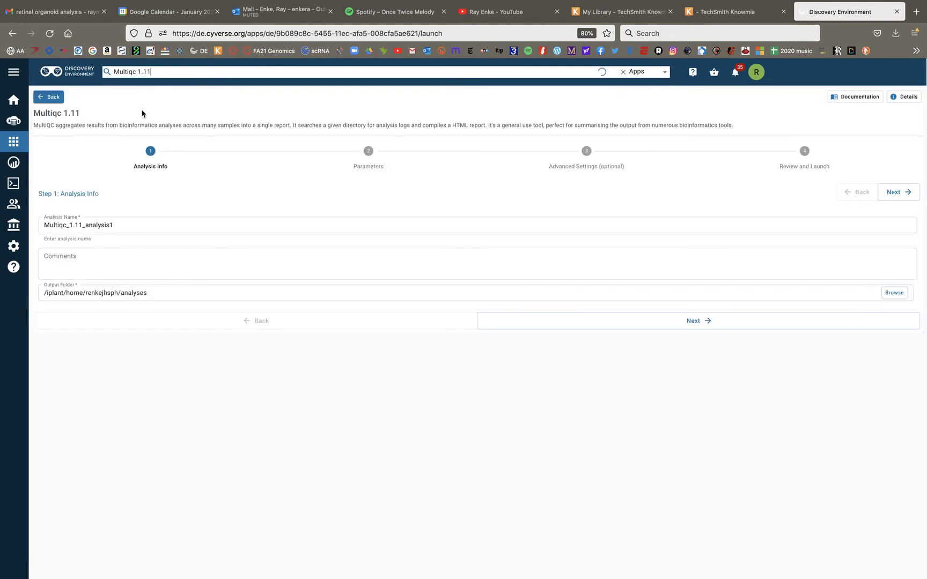
- Replace the '1.11_analysis1' part of the analysis name with 'HISAT2-demo'
left_click(124, 222)
double_click(70, 222)
left_click_drag(119, 222, 69, 223)
type("HISAT2")
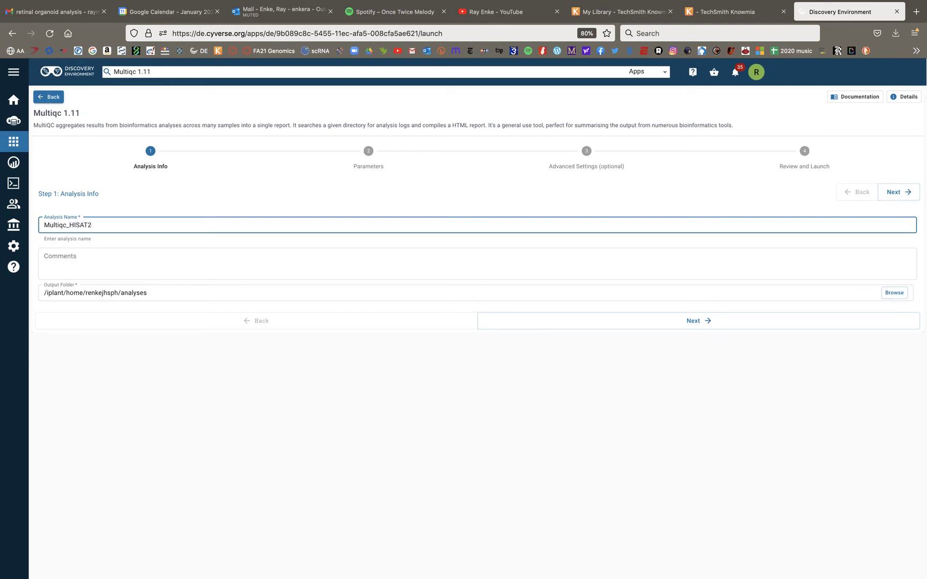
type("-demo")
- Advance to the Parameters step and scroll through the alignment result directory fields
left_click(693, 321)
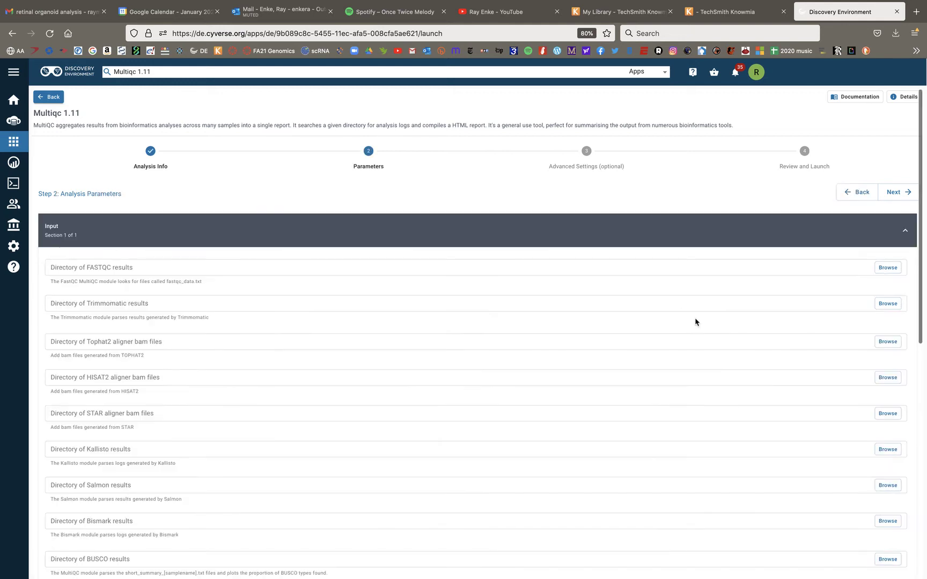
scroll(370, 276, "down", 4)
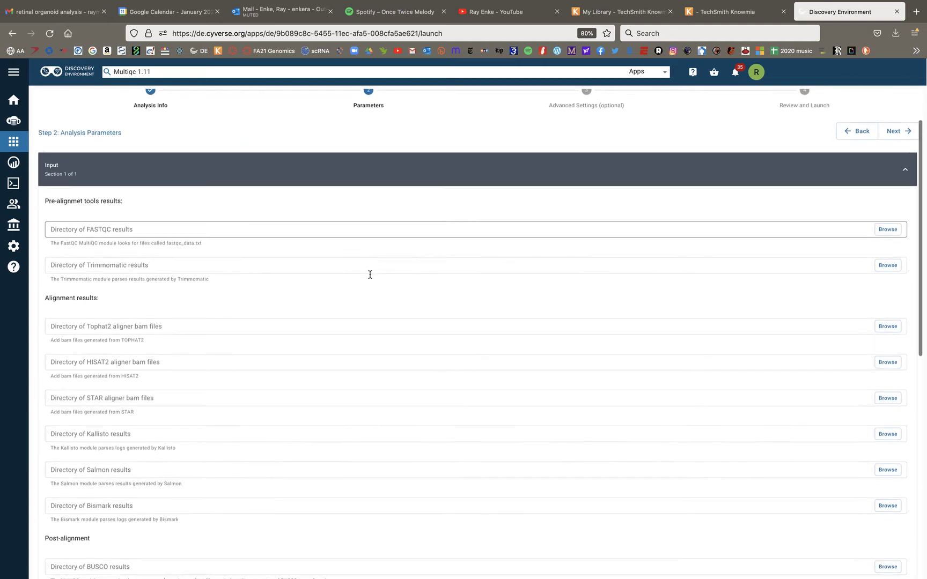
scroll(370, 277, "down", 1)
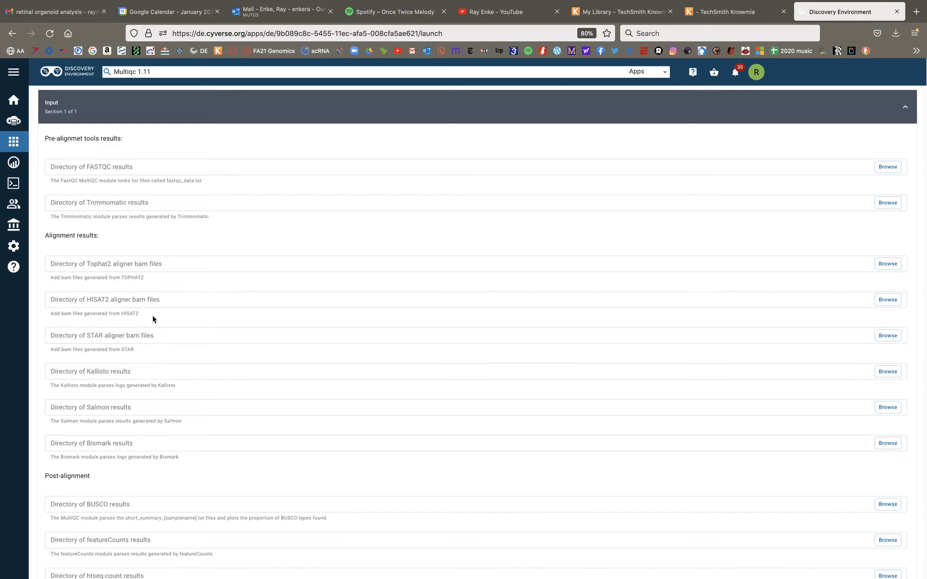
scroll(138, 359, "down", 10)
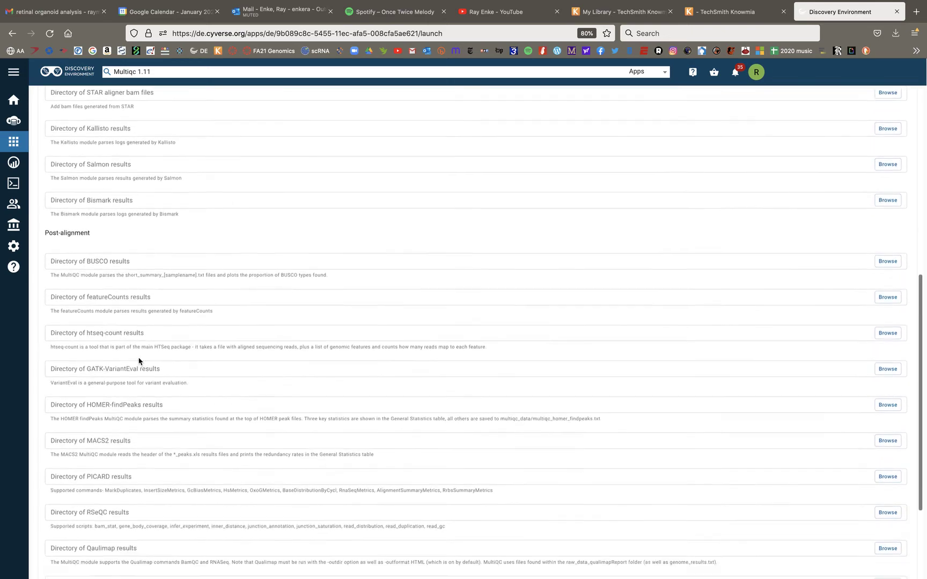
scroll(139, 358, "up", 7)
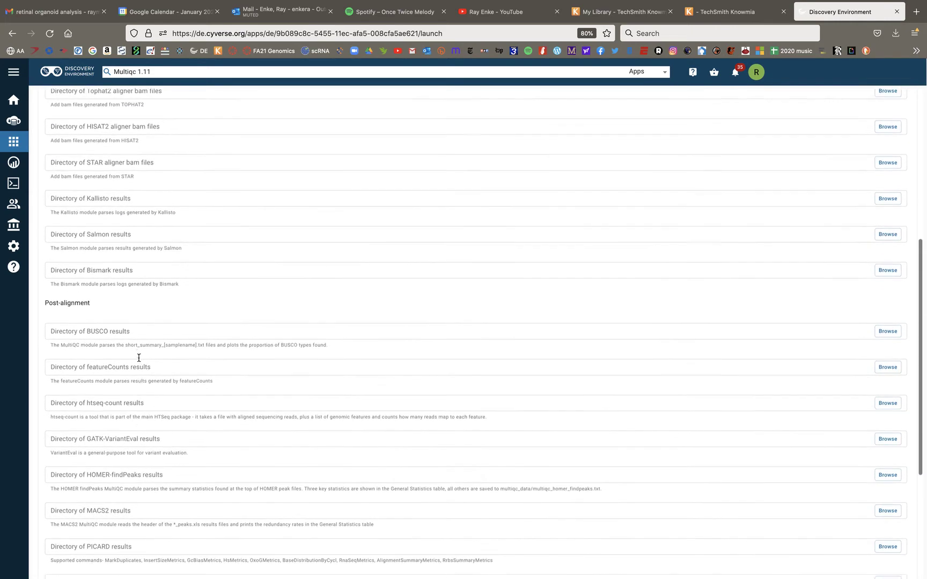
scroll(138, 358, "up", 1)
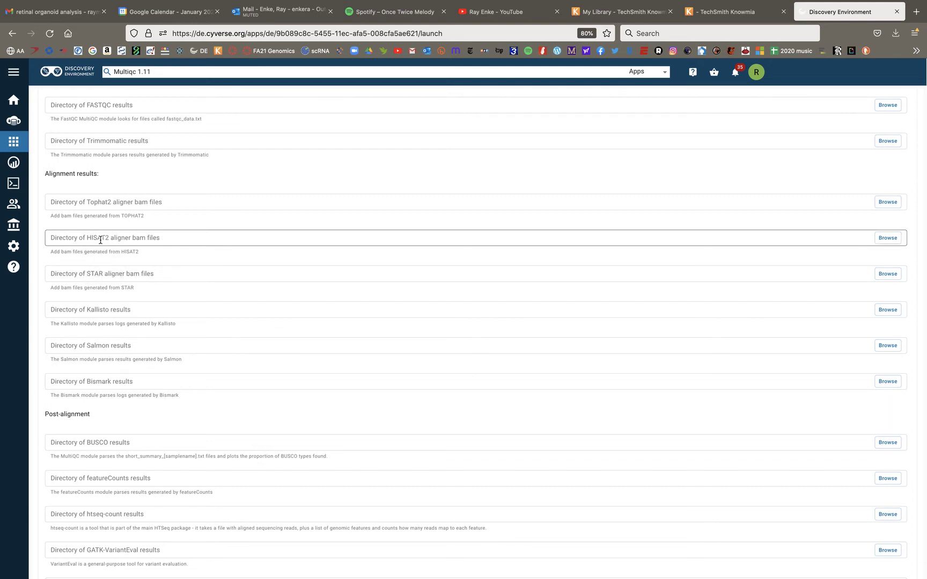
- Choose Demo-human_retina_HISAT2/Top_level as the HISAT2 aligner bam files directory
left_click(887, 243)
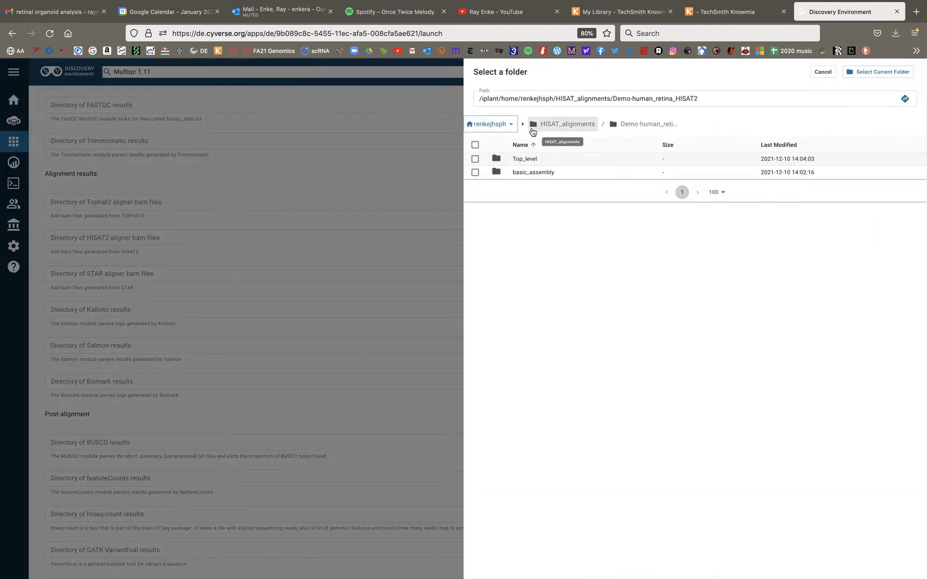
left_click(525, 160)
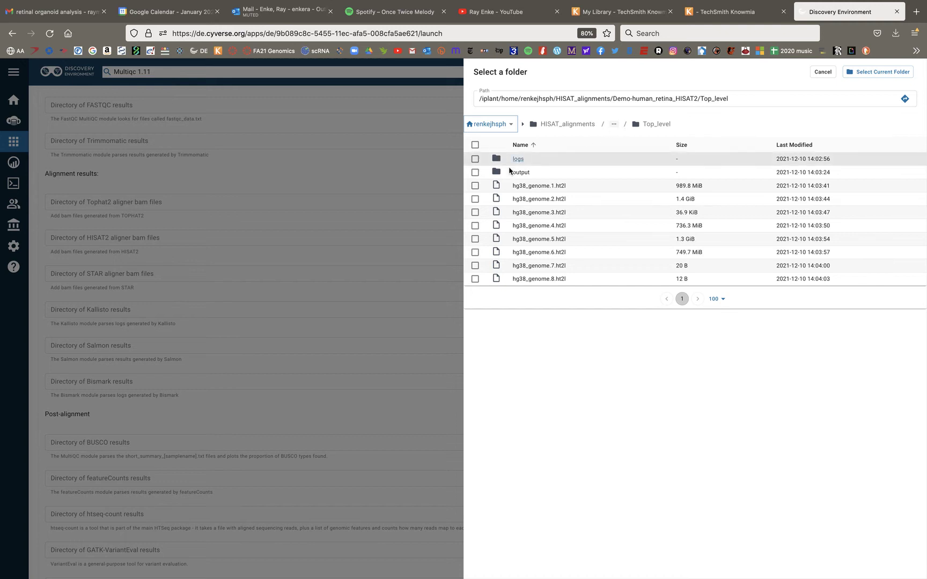
left_click(614, 126)
left_click(615, 128)
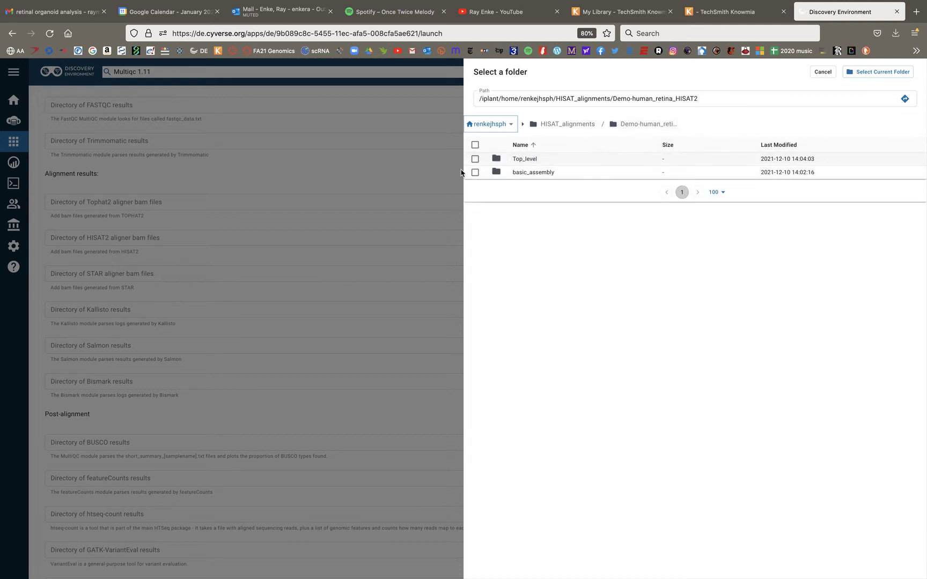
left_click(474, 159)
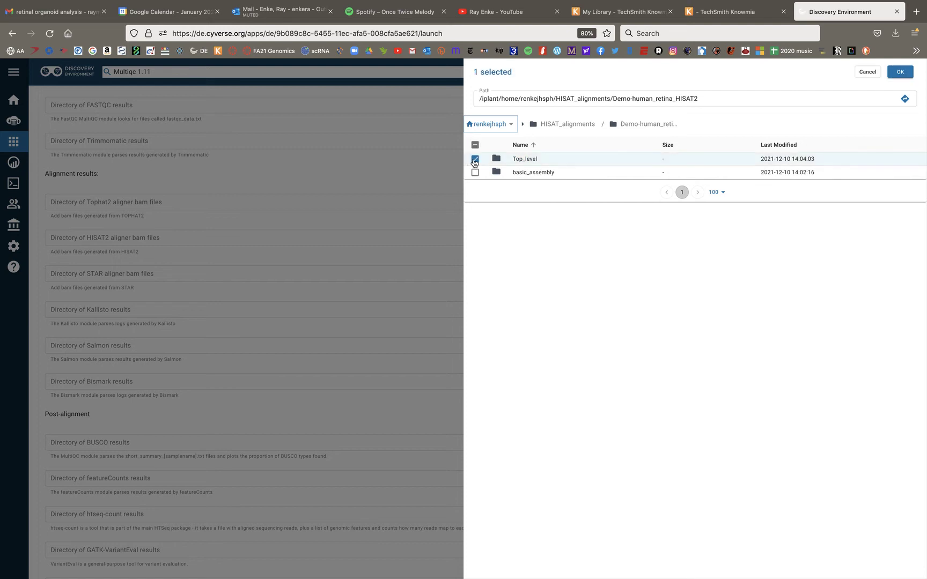
left_click(901, 73)
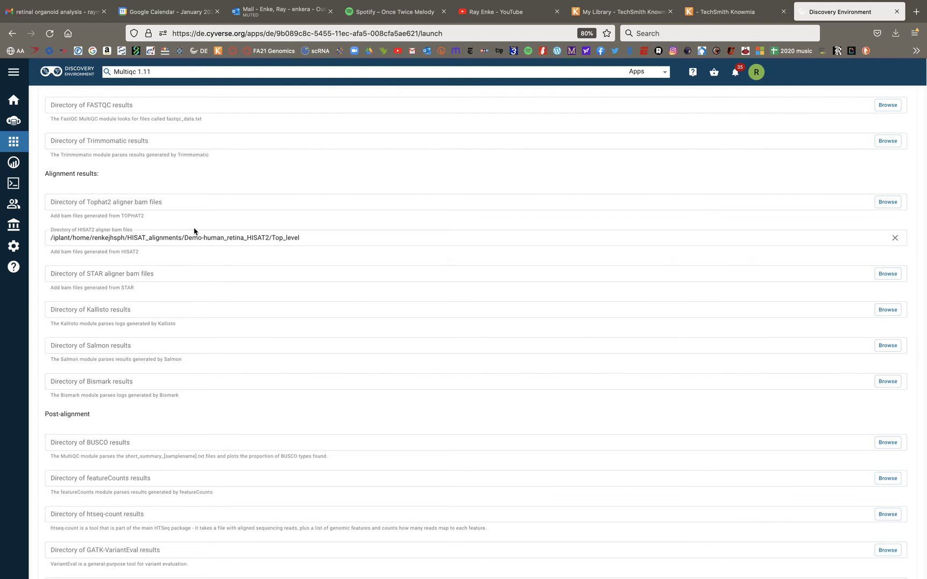
- Advance past advanced settings and review, then launch the Multiqc_HISAT2-demo analysis
scroll(399, 352, "down", 5)
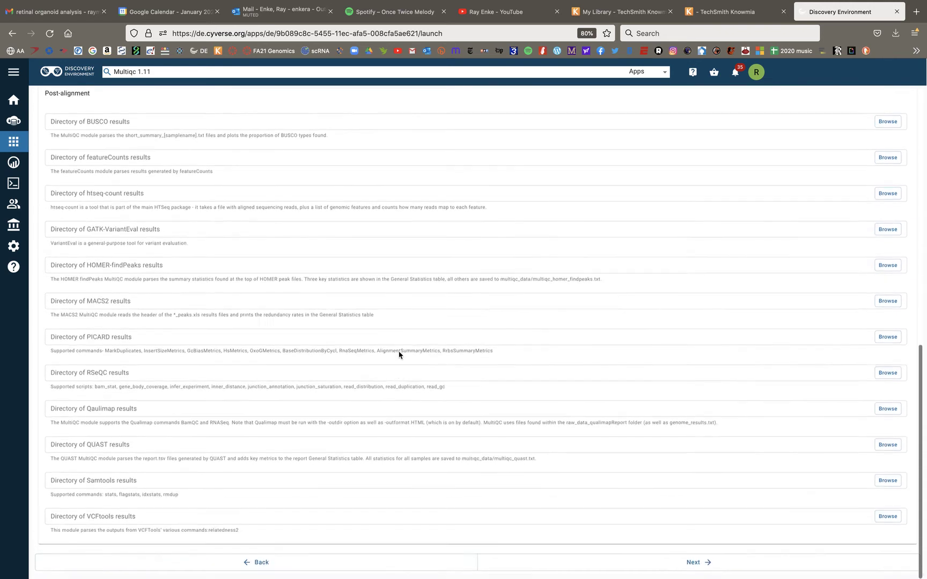
left_click(692, 574)
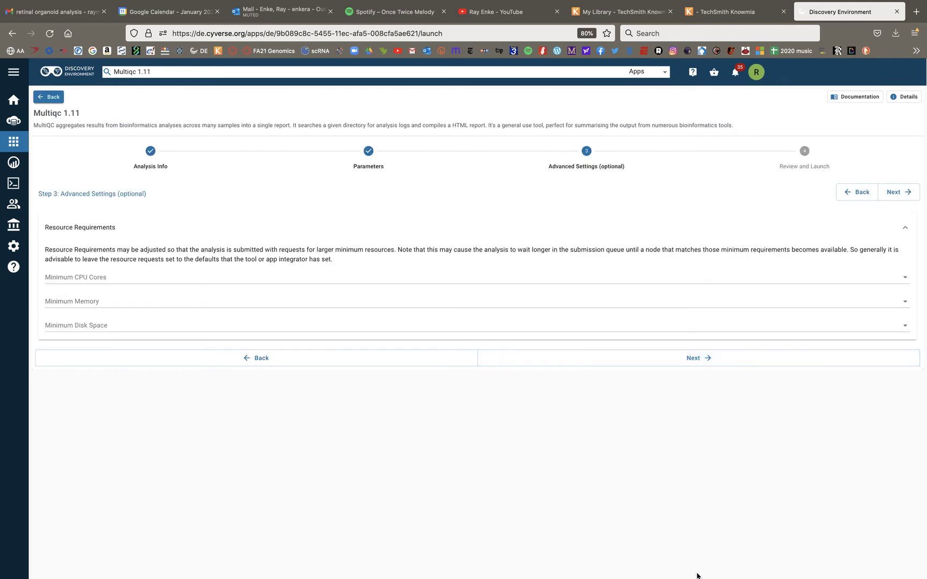
left_click(682, 357)
scroll(658, 465, "down", 5)
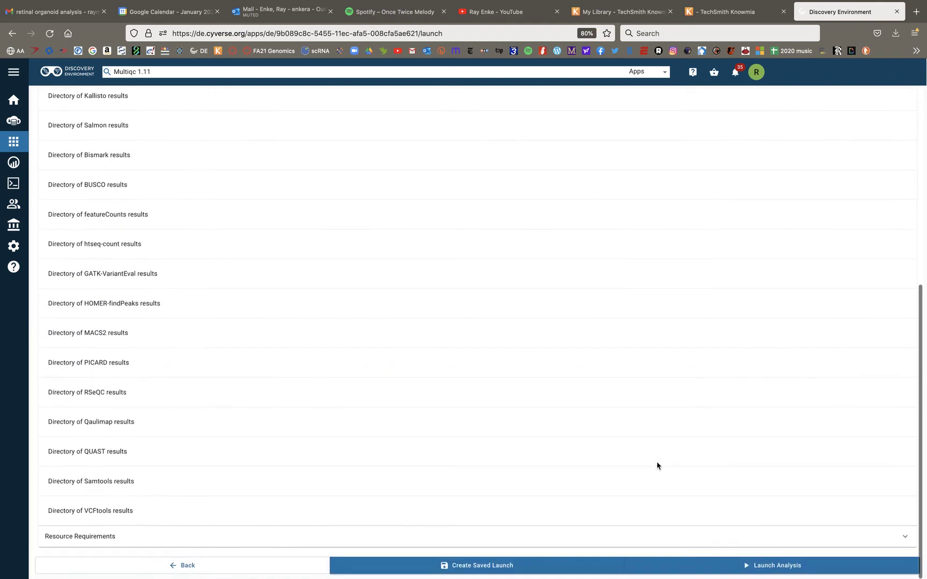
left_click(746, 569)
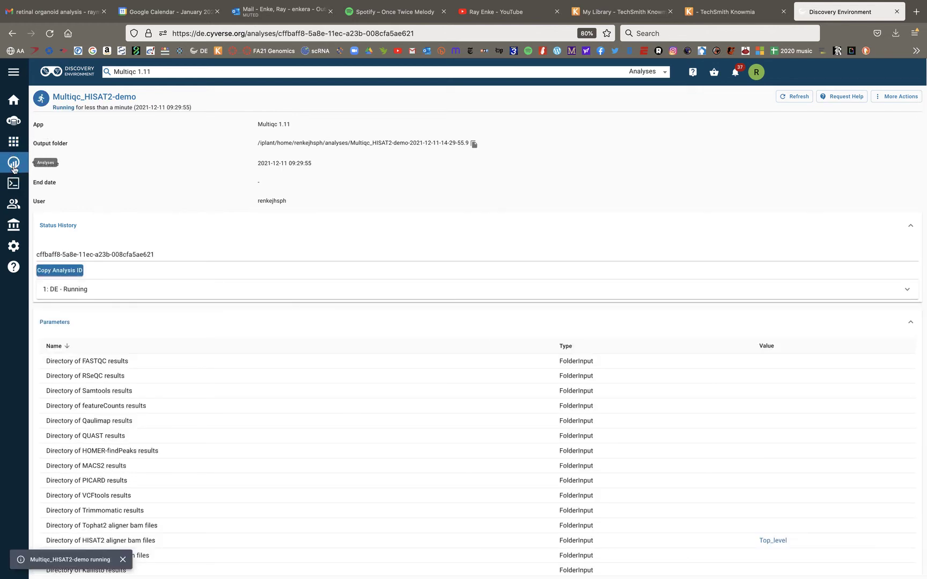
- From the Analyses notifications, open the completed Multiqc_HISAT_priassembly_test output files
left_click(13, 166)
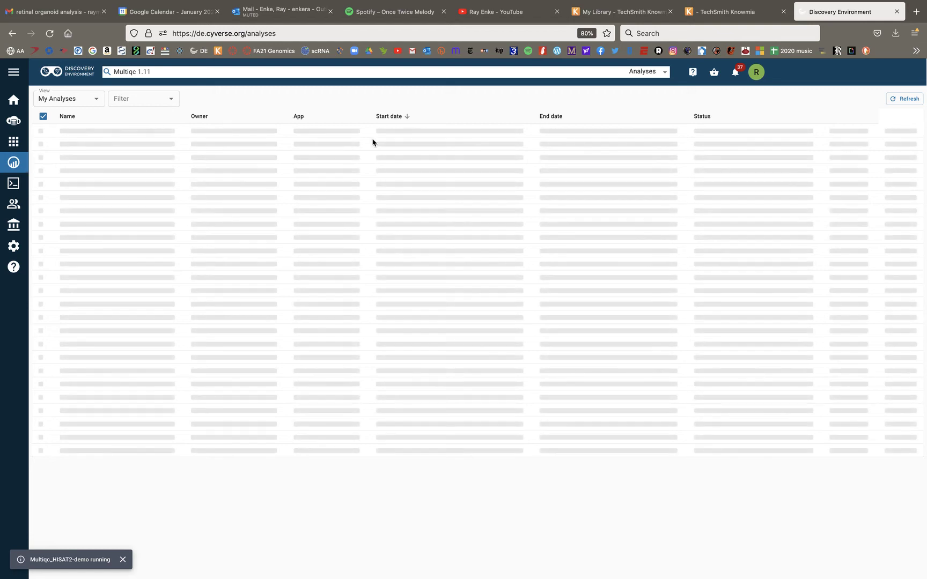
left_click(734, 73)
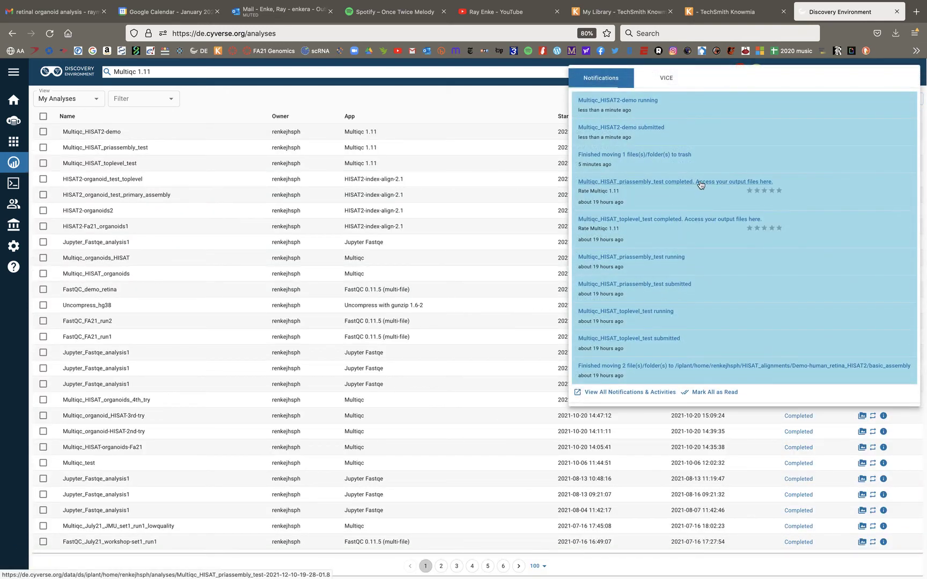
left_click(700, 184)
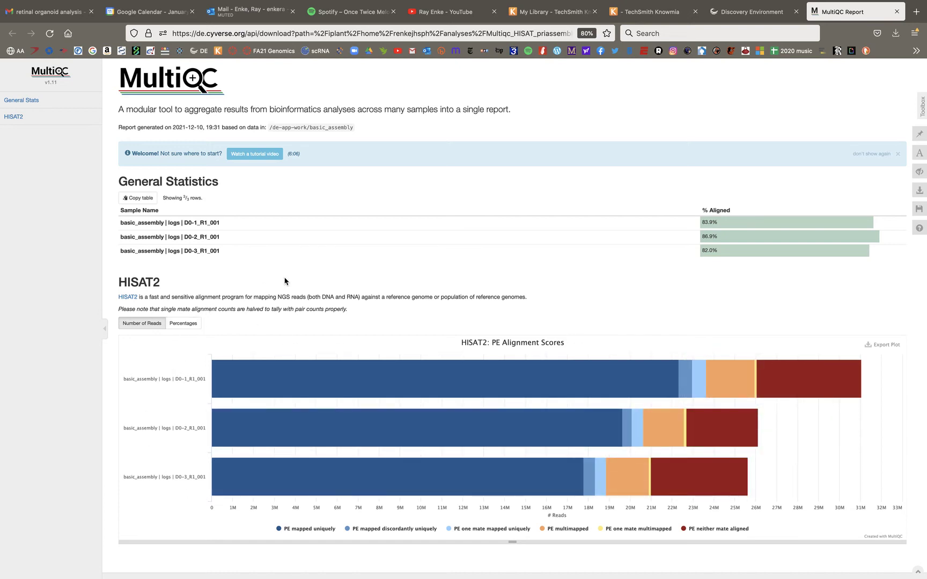
scroll(376, 273, "down", 1)
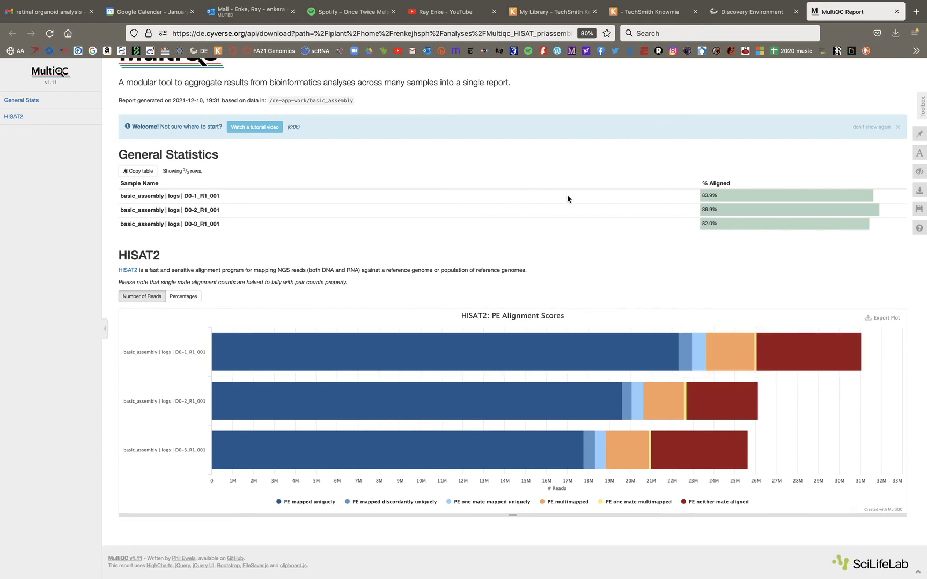
- Show the HISAT2 PE Alignment Scores chart as percentages, then exit browser full screen
left_click(183, 298)
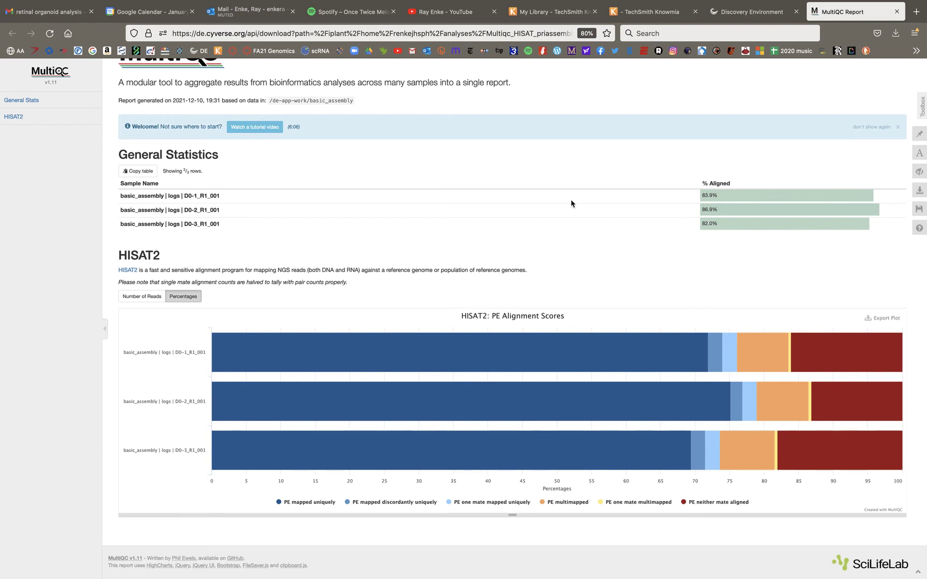
mouse_move(380, 368)
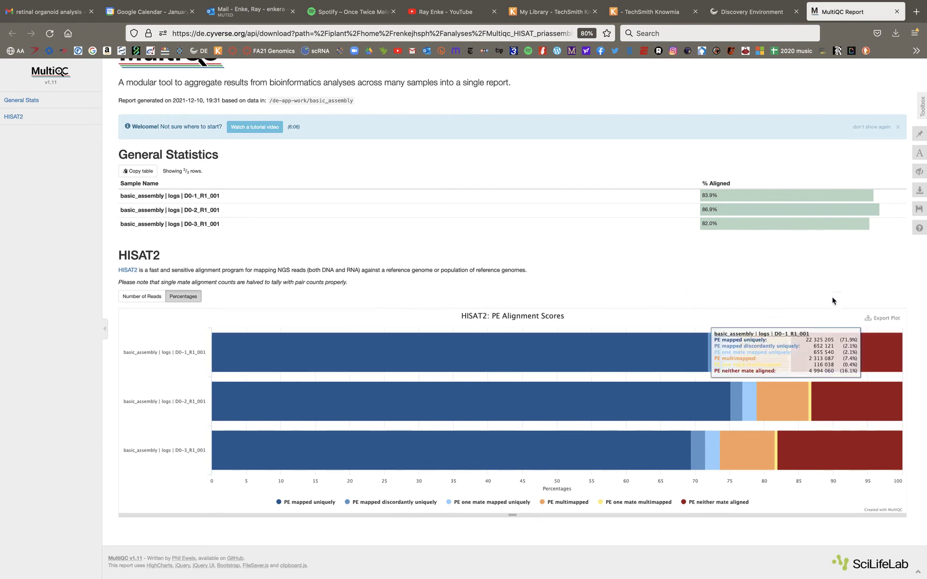
mouse_move(740, 436)
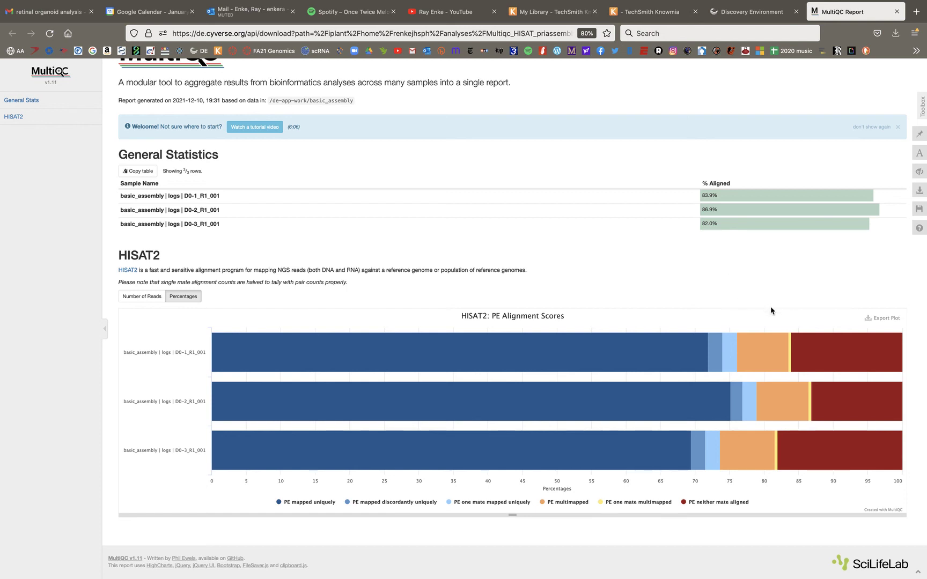
mouse_move(778, 336)
scroll(386, 151, "up", 1)
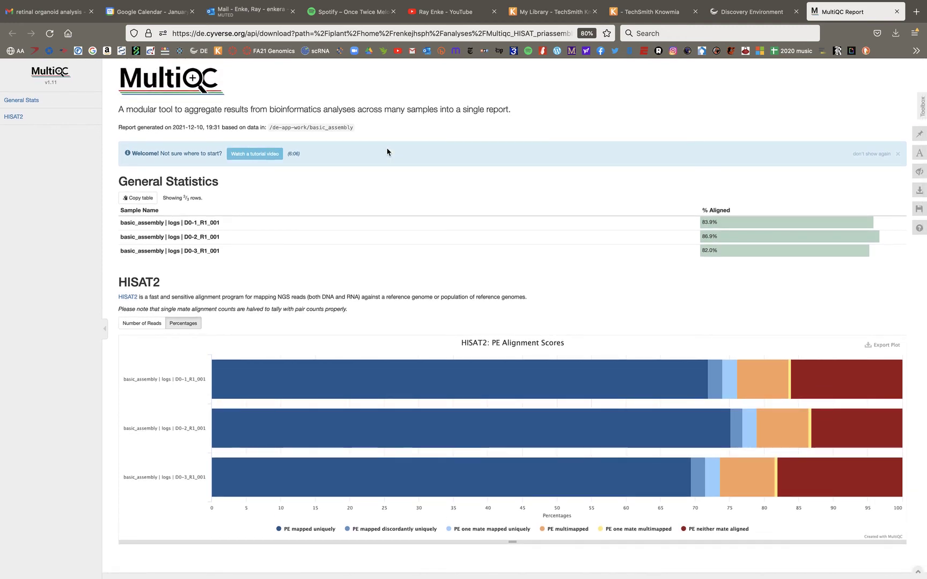
key("ctrl+super+f")
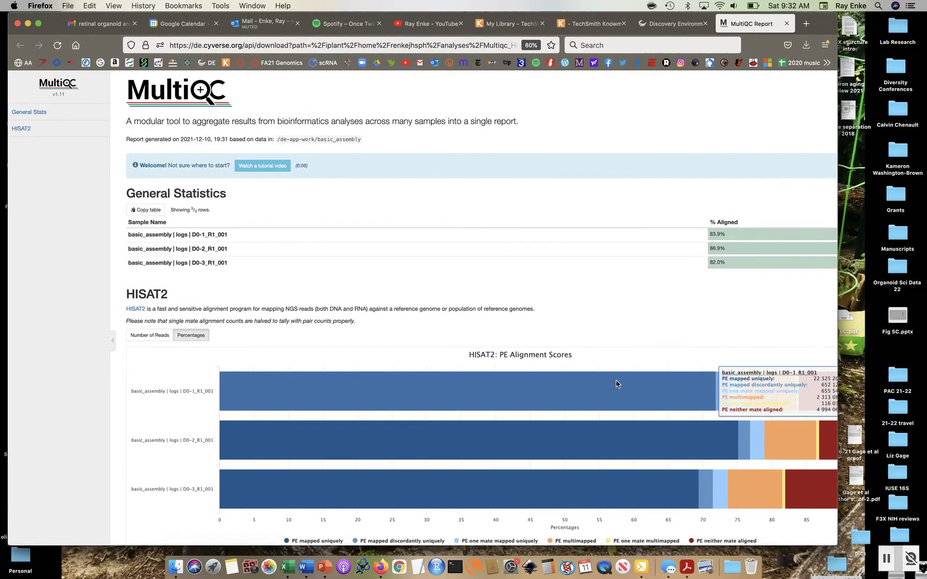